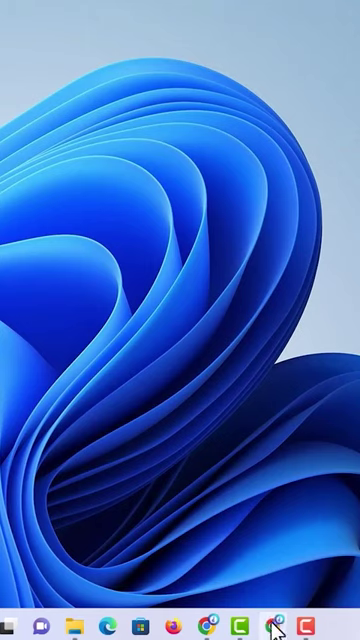
From Chrome's Google page, start a Lens upload and pick the 'remove unwanted extensions' image from Downloads.
click(277, 628)
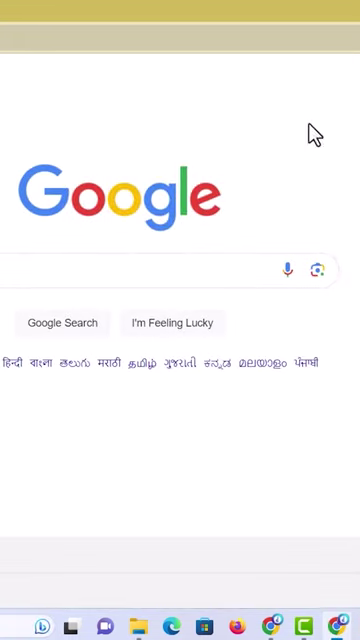
click(316, 272)
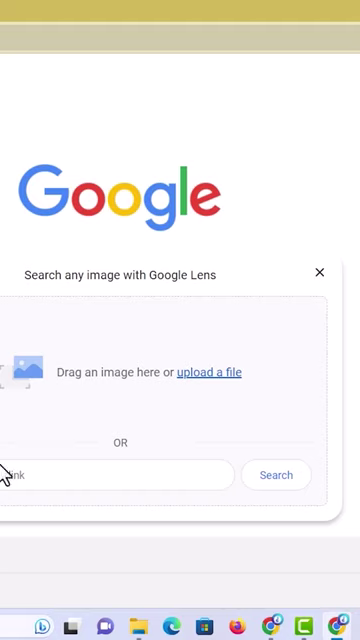
click(209, 372)
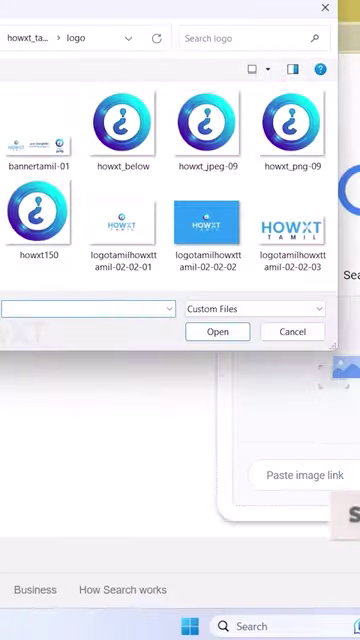
click(113, 190)
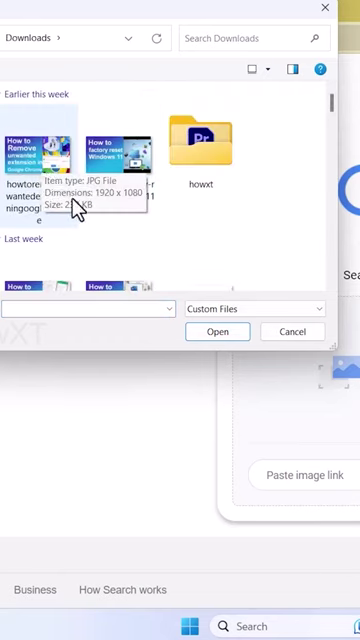
click(38, 160)
Upload the chosen 'remove unwanted extensions' image so Lens runs a visual search.
click(218, 332)
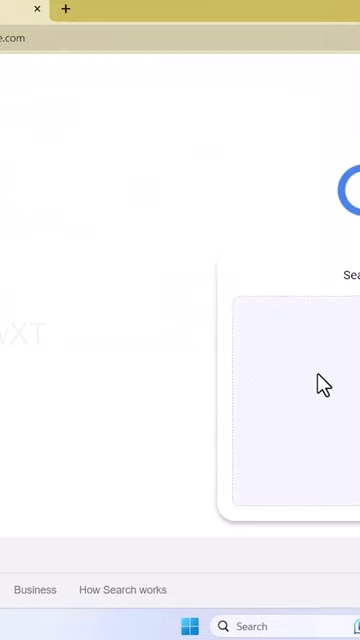